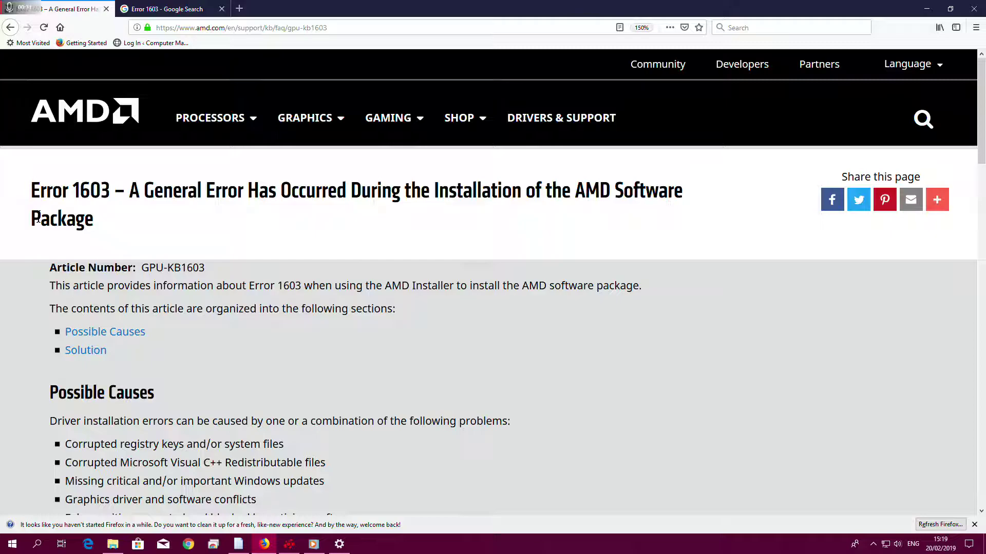
# - Review the enlarged Error 1603 search results, then return to the AMD Error 1603 article
pyautogui.hotkey('ctrl', 'Tab')
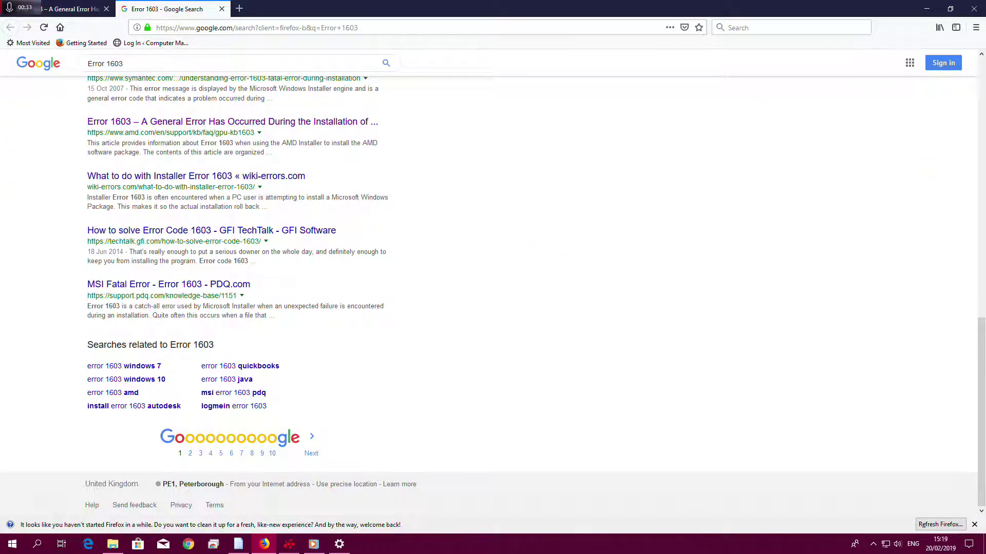
pyautogui.scroll(15, 493, 293)
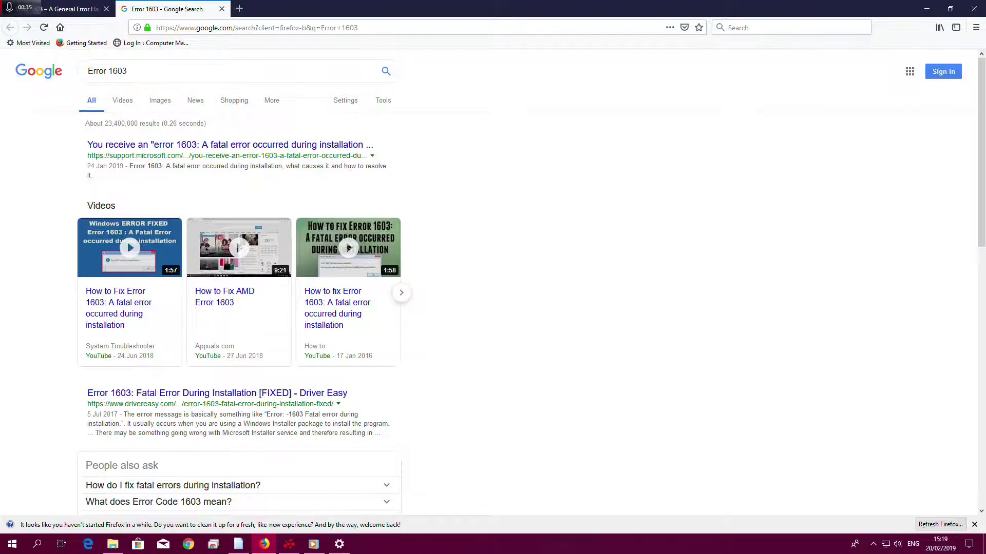
pyautogui.hotkey('ctrl', '+')
pyautogui.hotkey('ctrl', '+')
pyautogui.hotkey('ctrl', '+')
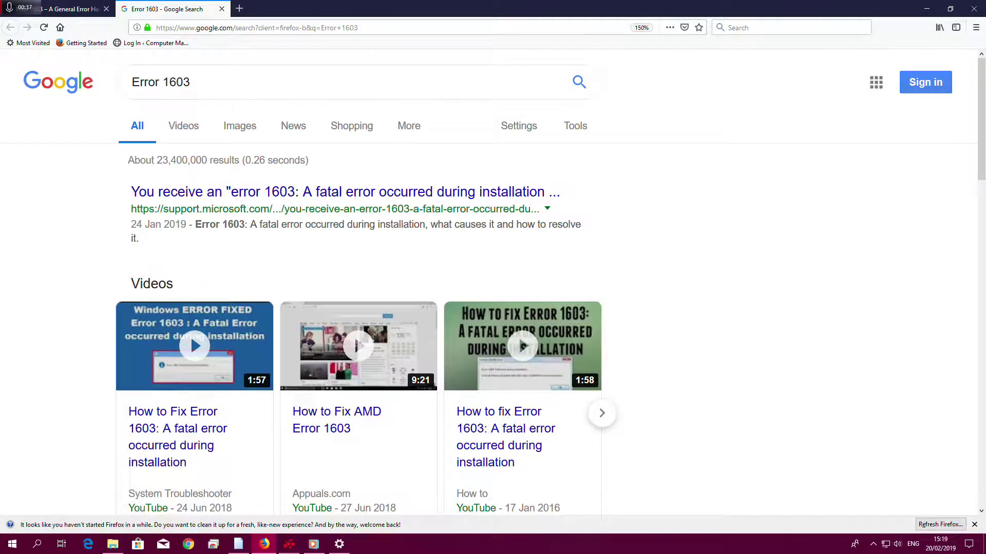
pyautogui.scroll(-2, 493, 308)
pyautogui.scroll(-3, 494, 308)
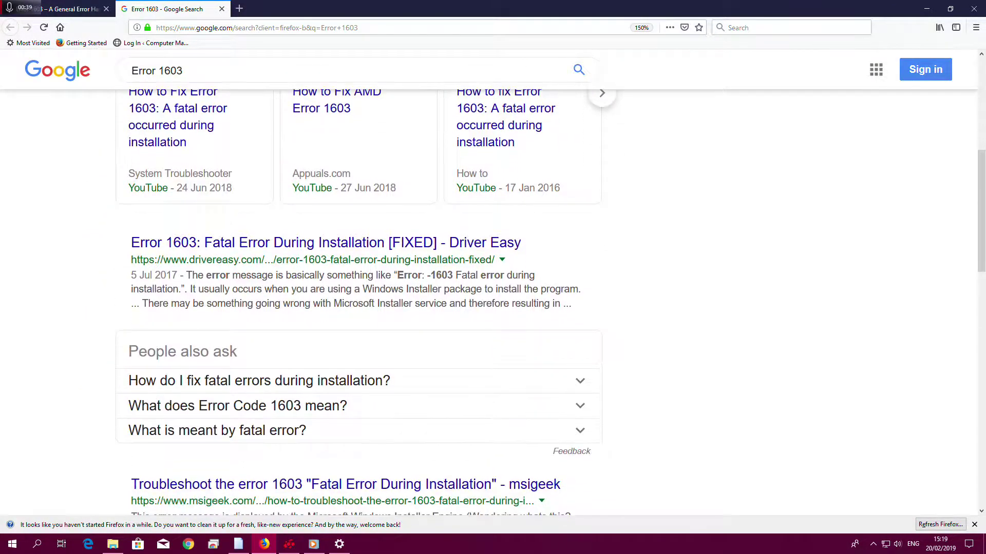
pyautogui.scroll(-1, 494, 308)
pyautogui.scroll(-1, 493, 309)
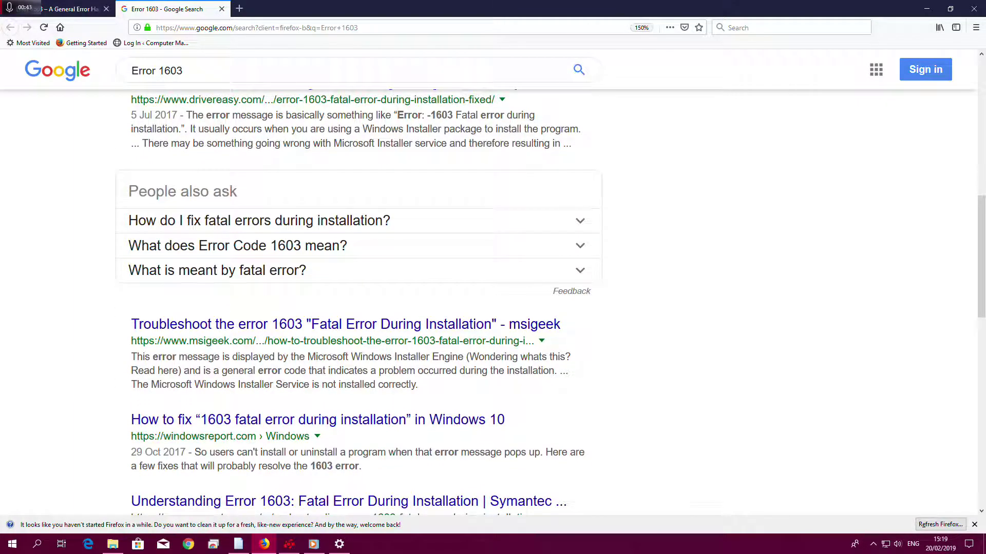
pyautogui.scroll(-2, 494, 308)
pyautogui.scroll(-2, 493, 309)
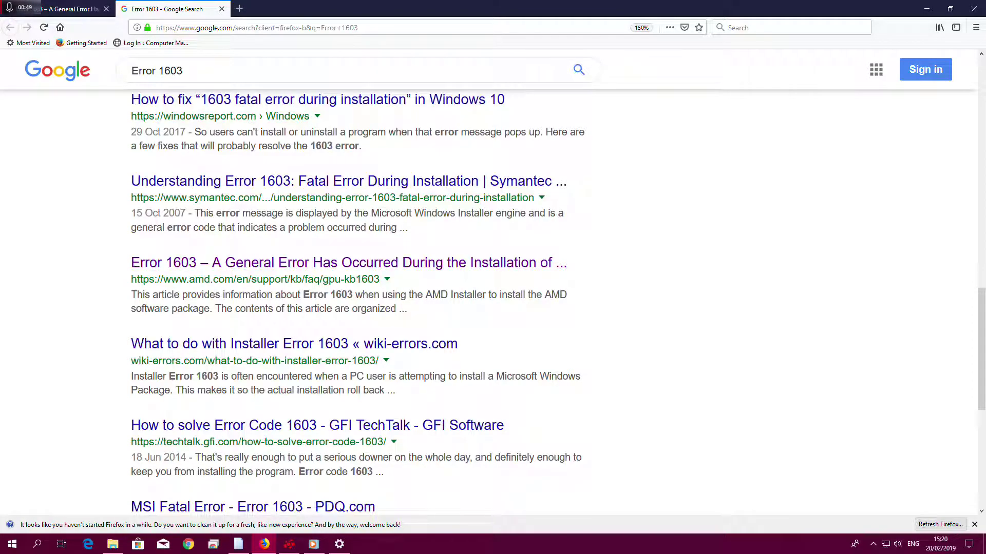
pyautogui.click(109, 486)
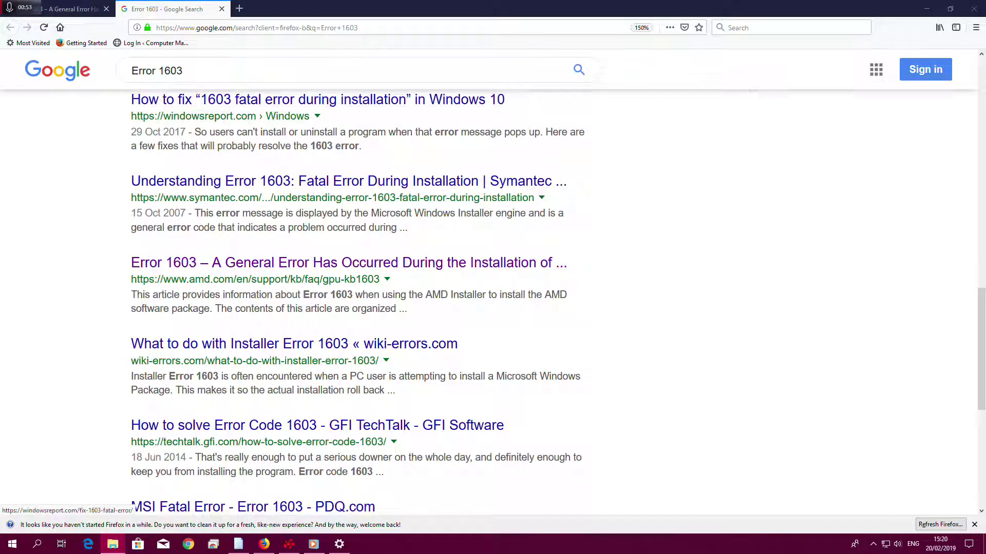
pyautogui.click(73, 9)
pyautogui.moveTo(216, 117)
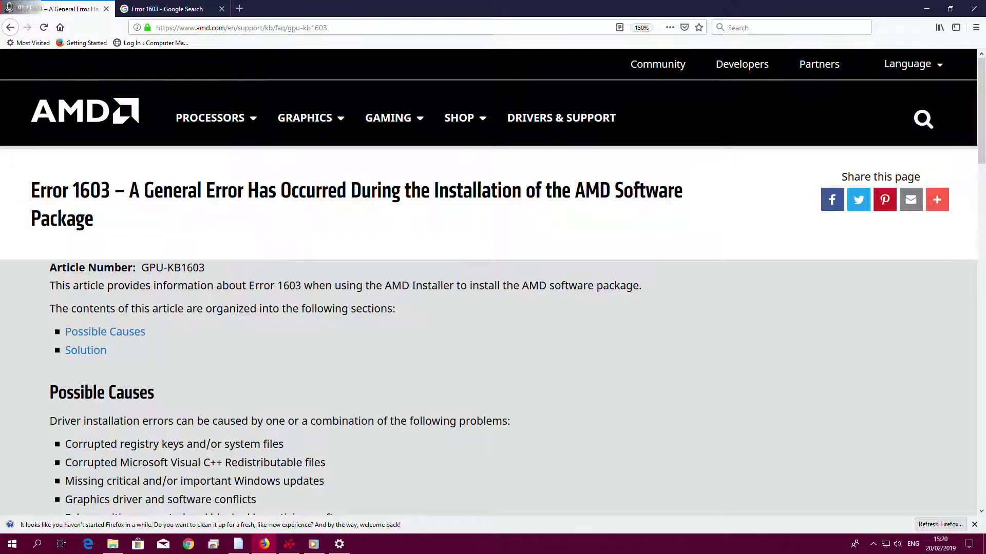
pyautogui.scroll(-2, 493, 308)
pyautogui.scroll(-1, 493, 309)
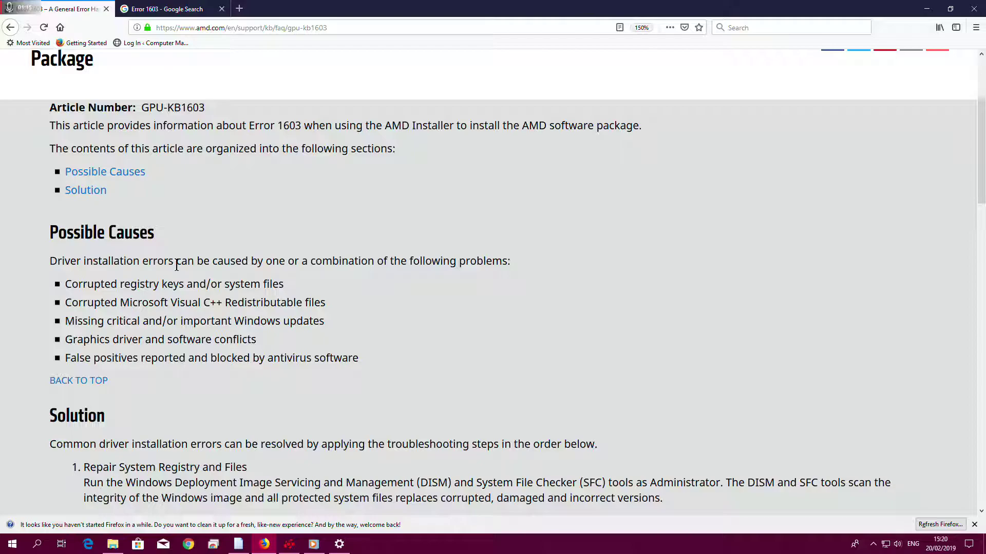
pyautogui.scroll(-2, 493, 308)
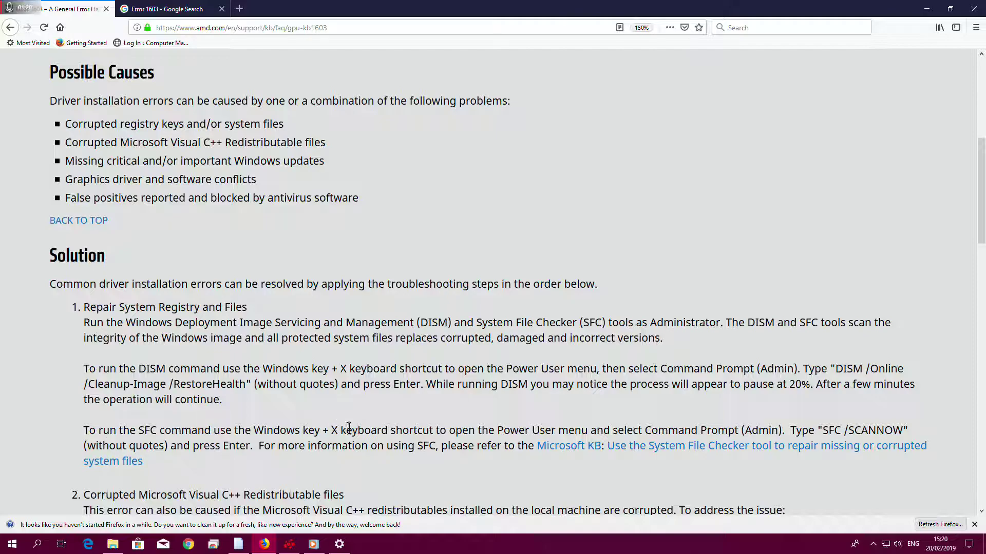
pyautogui.scroll(-3, 362, 433)
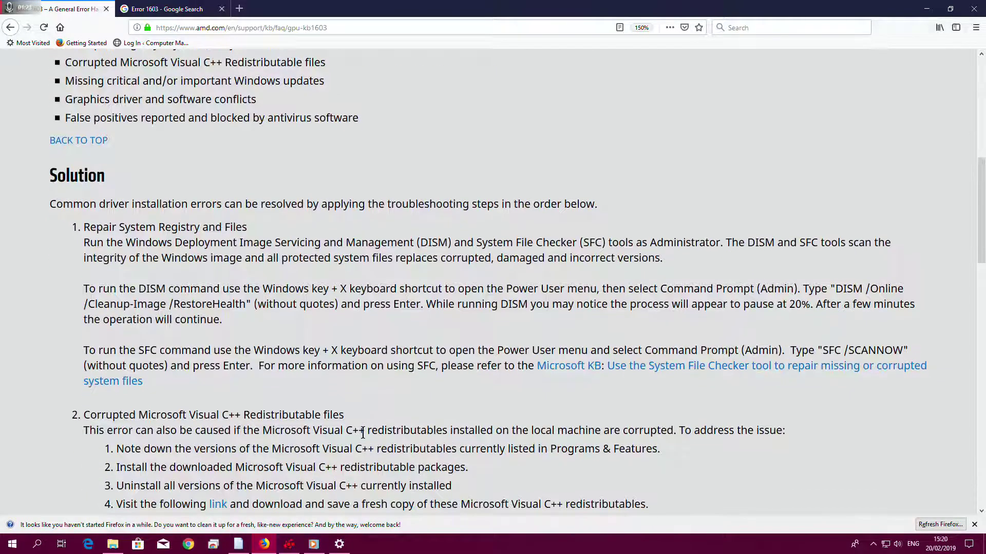
pyautogui.scroll(-1, 493, 282)
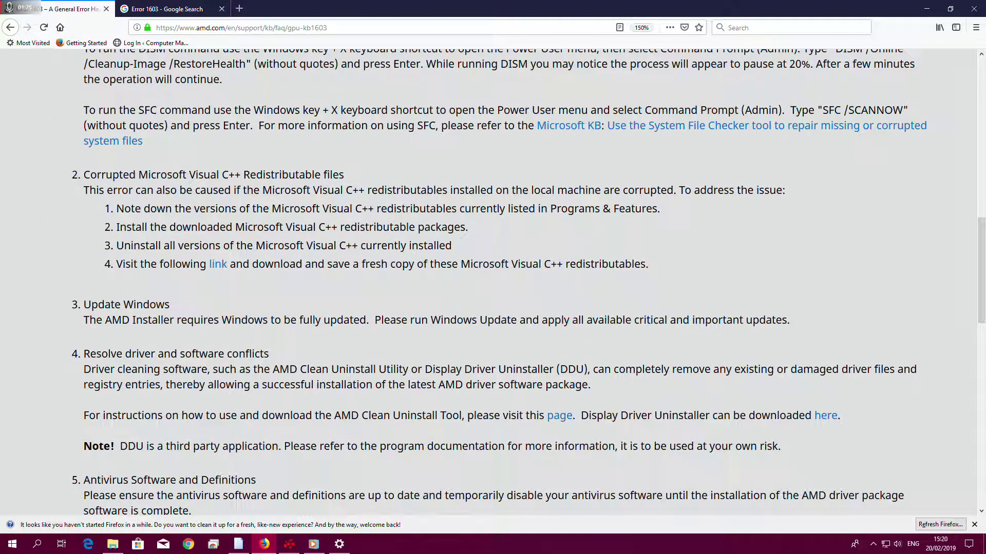
pyautogui.scroll(-2, 493, 282)
pyautogui.scroll(-3, 362, 433)
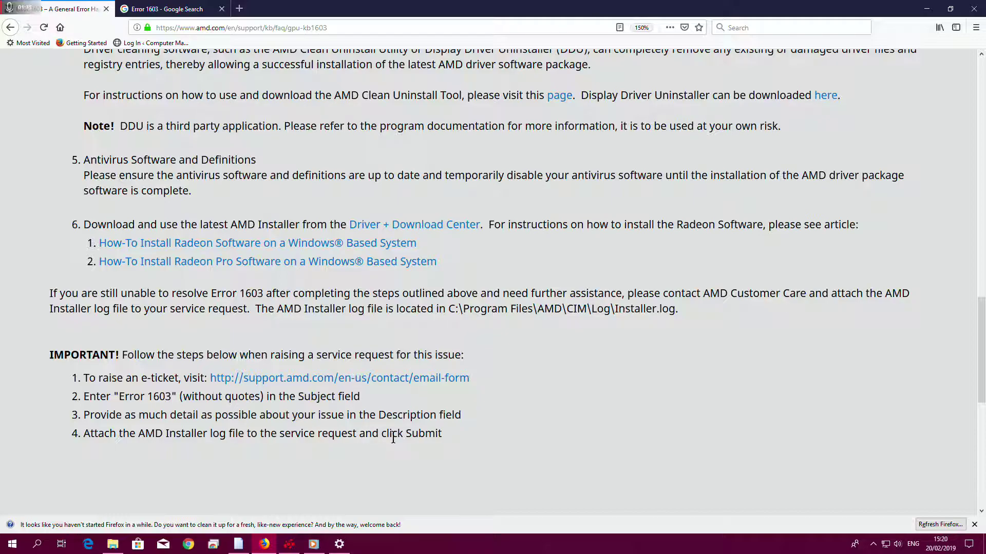
pyautogui.scroll(8, 474, 449)
pyautogui.scroll(5, 475, 449)
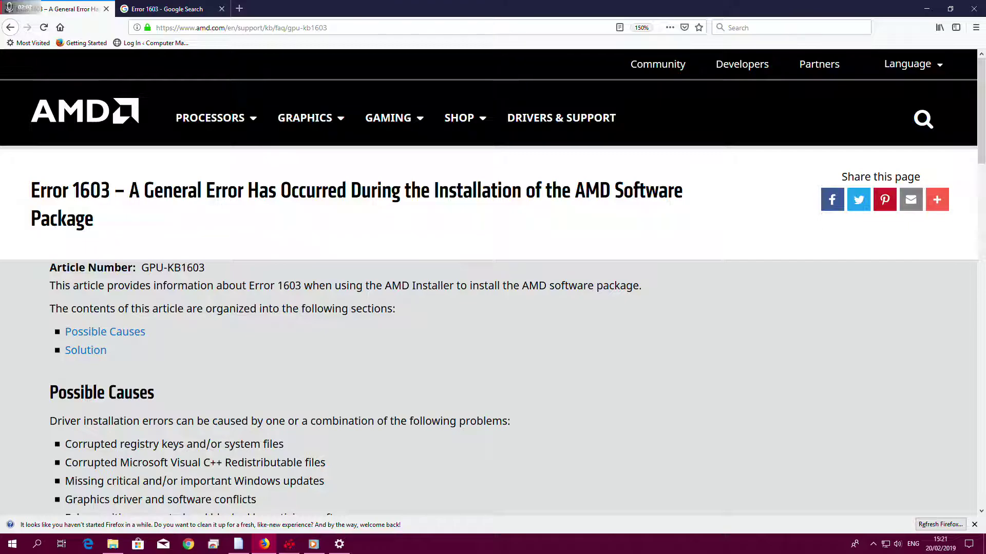
# - Bring up File Explorer, move it right, and show the Documents folder under This PC
pyautogui.click(13, 544)
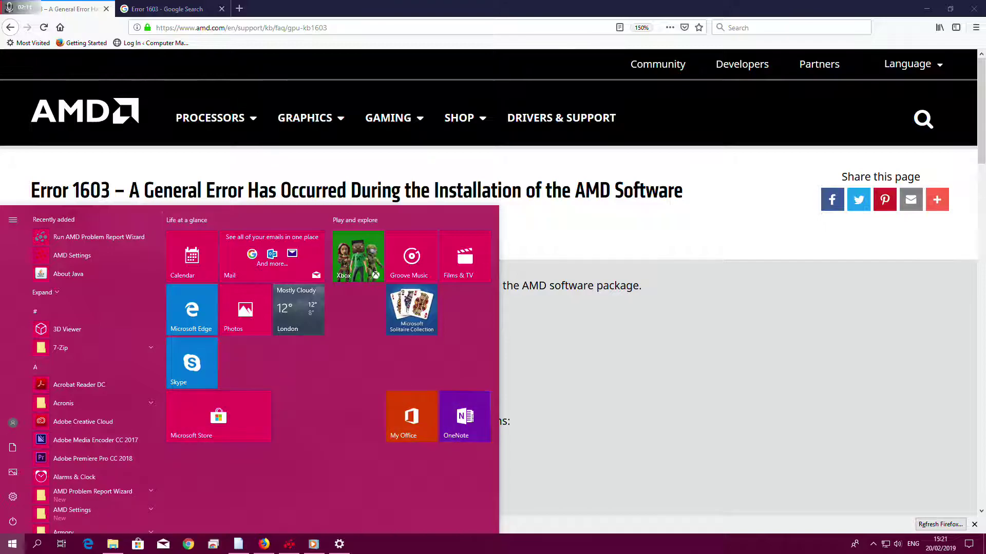
pyautogui.press('Escape')
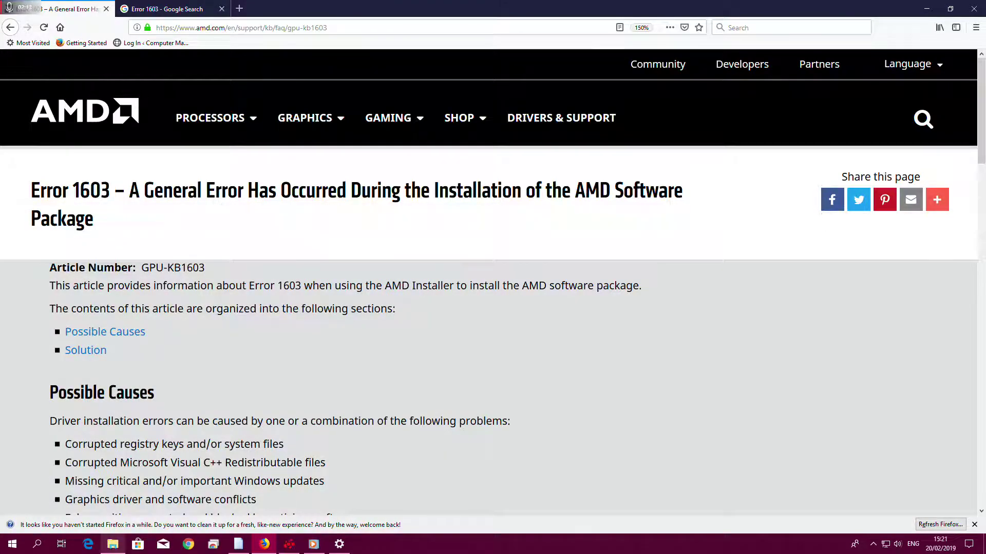
pyautogui.click(112, 545)
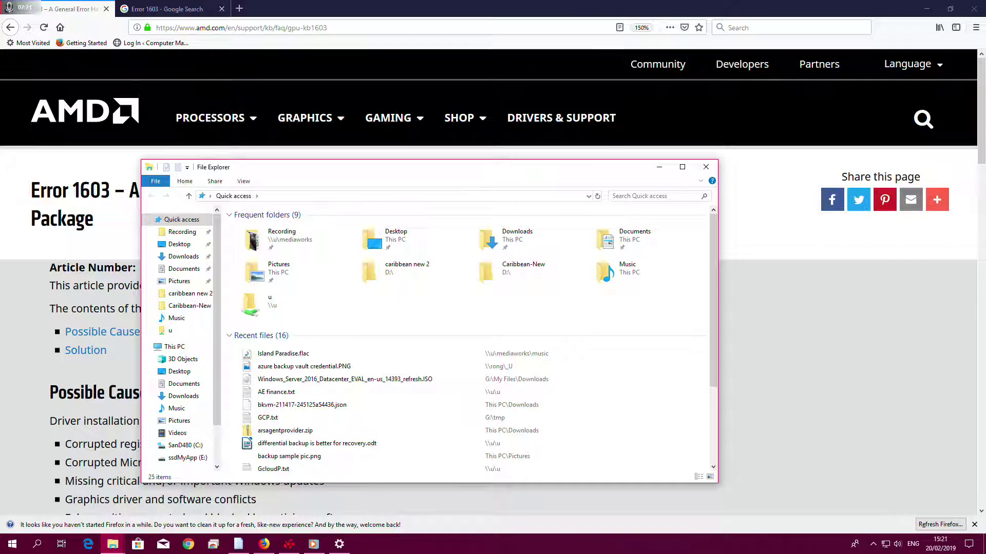
pyautogui.moveTo(280, 172); pyautogui.dragTo(369, 172)
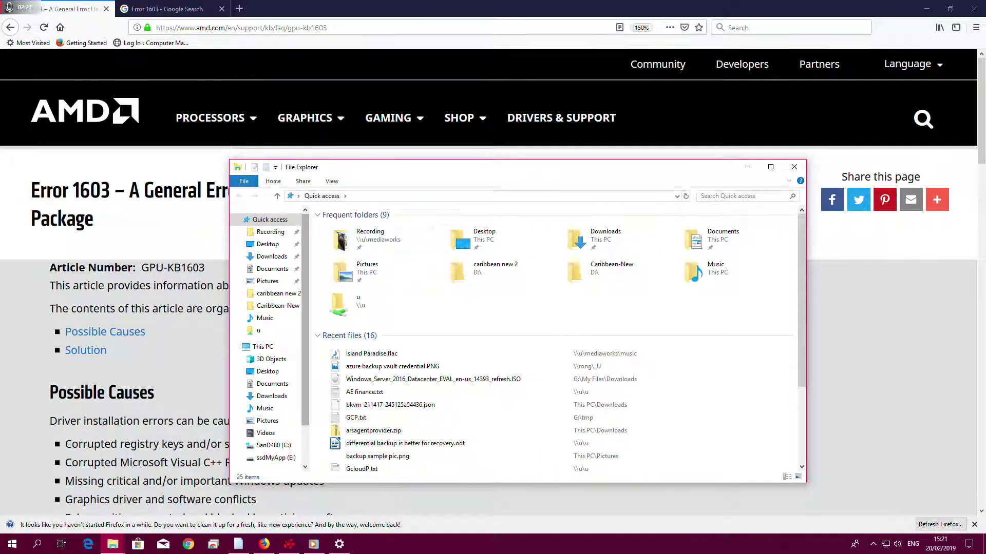
pyautogui.click(272, 383)
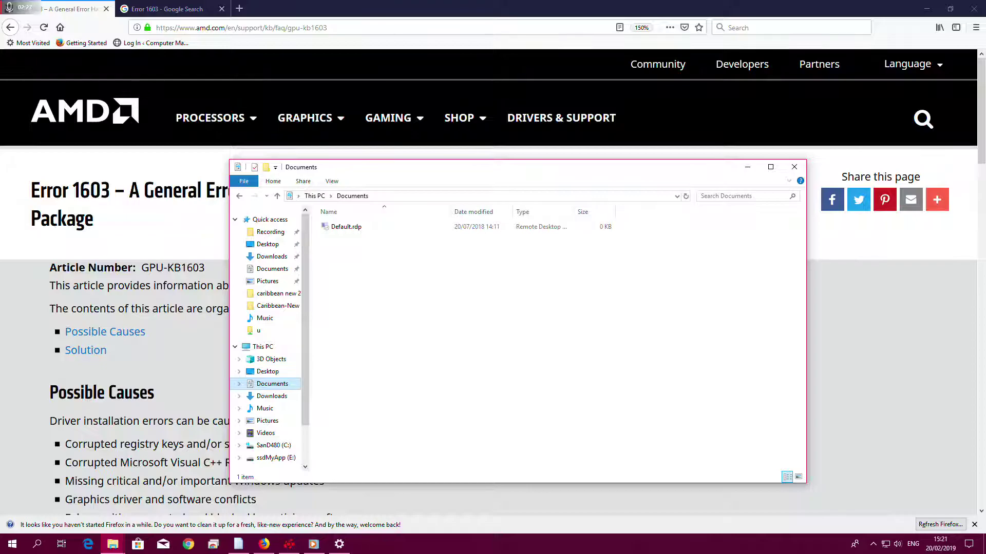
pyautogui.rightClick(277, 383)
pyautogui.click(312, 377)
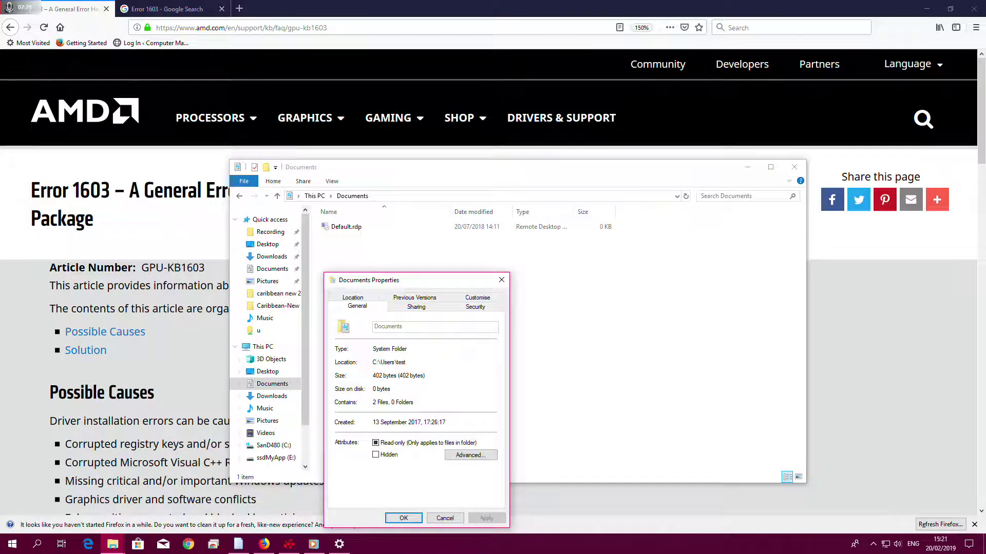
pyautogui.click(353, 306)
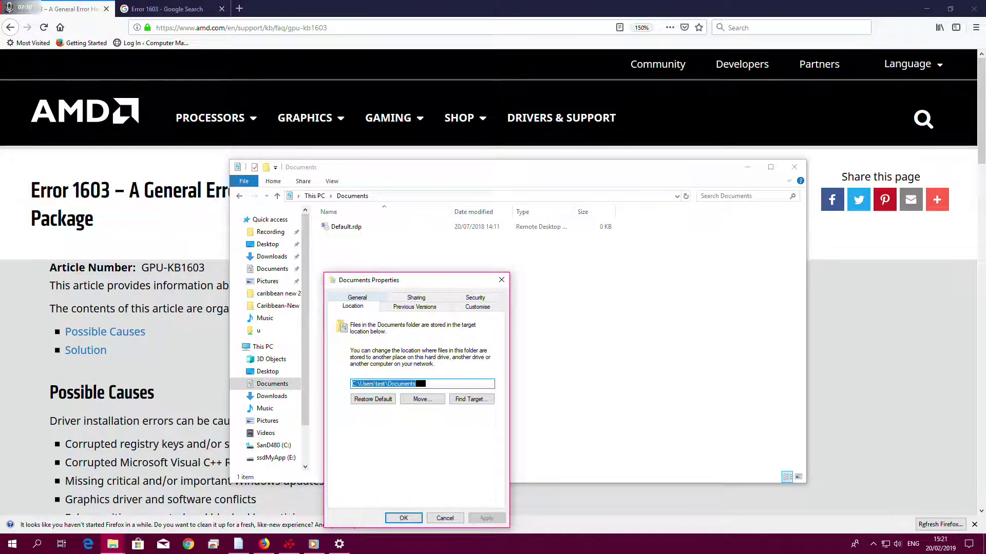
pyautogui.click(357, 384)
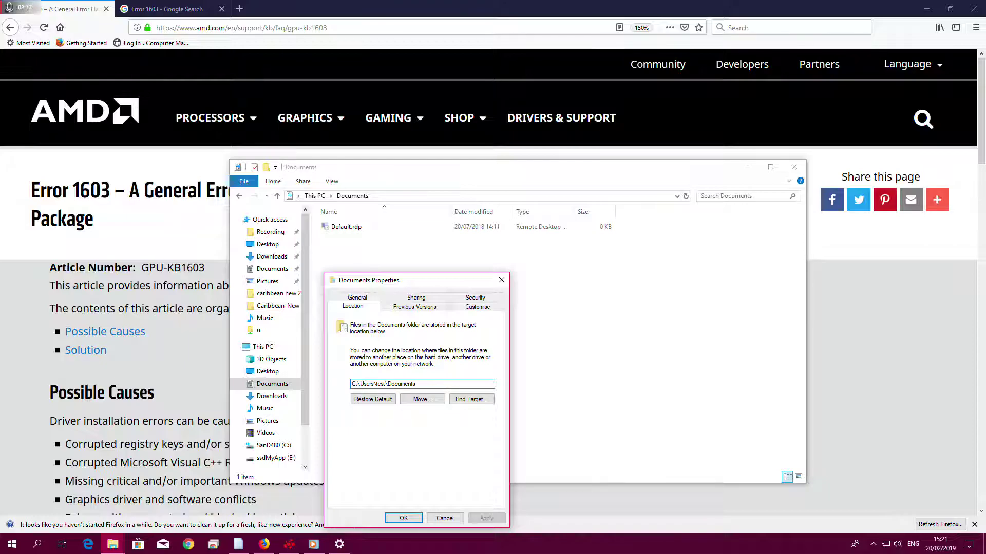
pyautogui.moveTo(366, 383); pyautogui.dragTo(352, 384)
pyautogui.write('E:\\')
pyautogui.hotkey('ctrl', 'z')
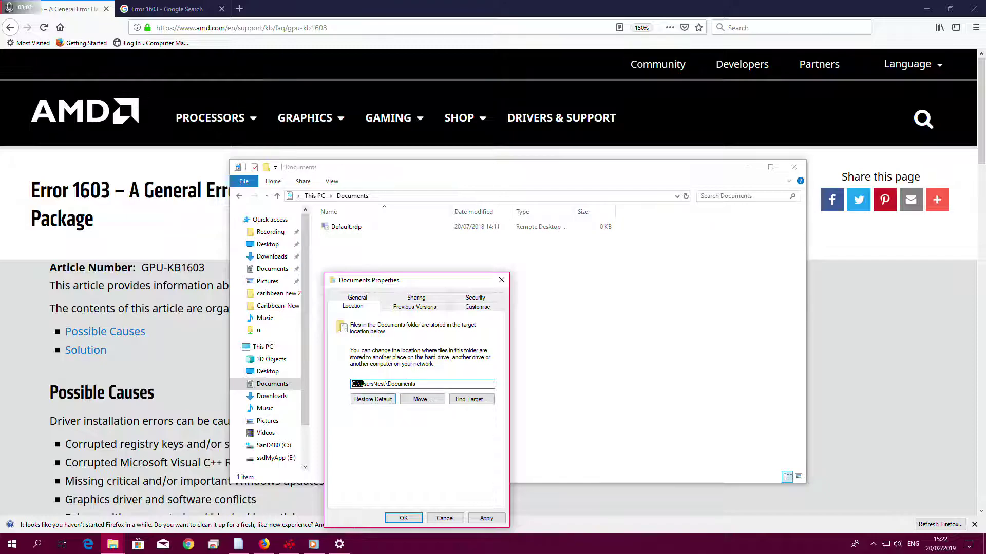
pyautogui.click(424, 383)
pyautogui.press('Tab')
pyautogui.hotkey('shift', 'Tab')
pyautogui.press('Escape')
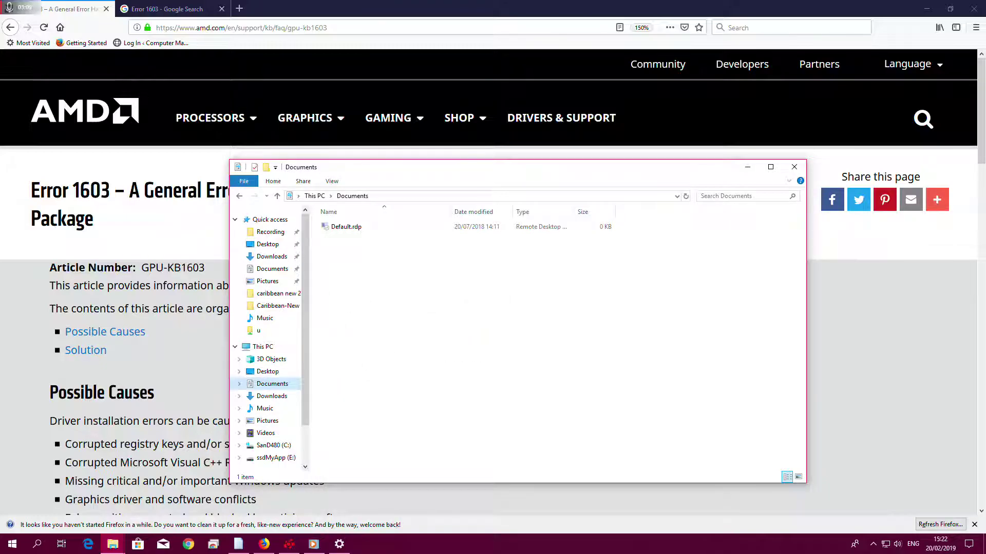
# - Reach Family & other people in Settings and start adding someone else to this PC
pyautogui.press('super')
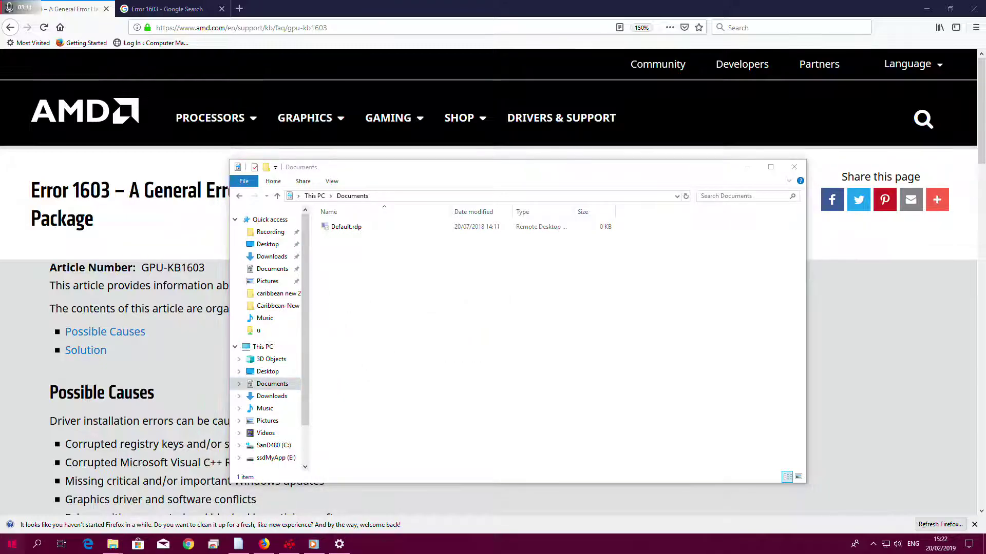
pyautogui.write('a')
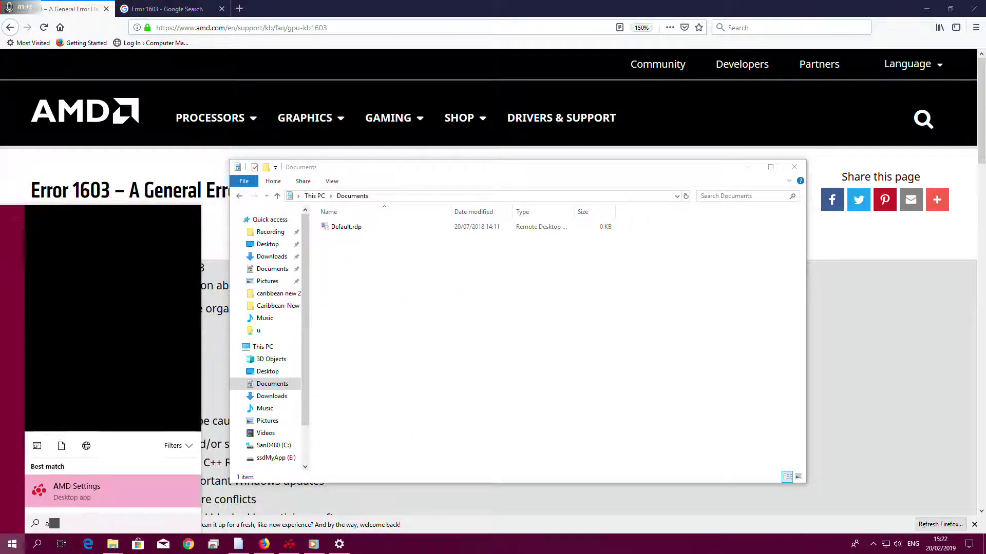
pyautogui.write('dd')
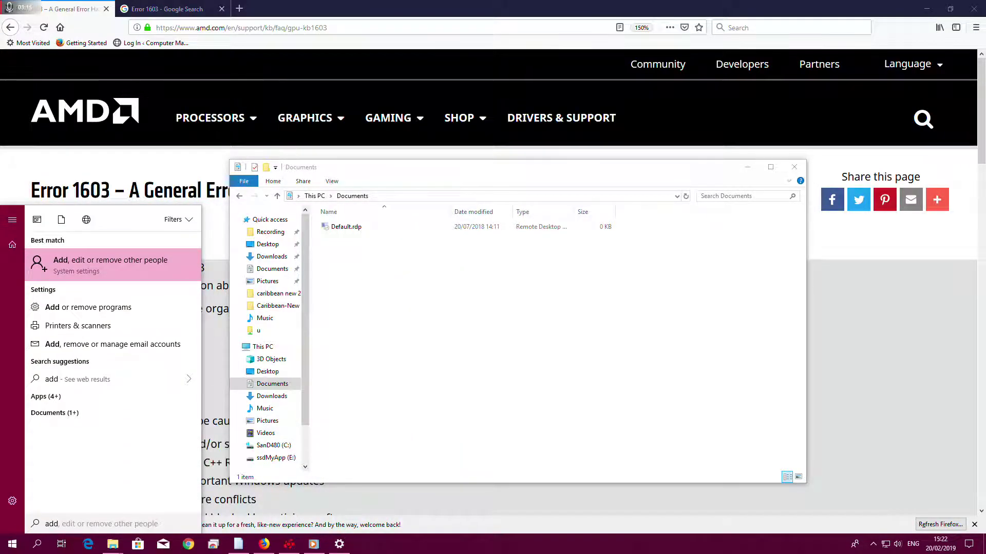
pyautogui.write(' user')
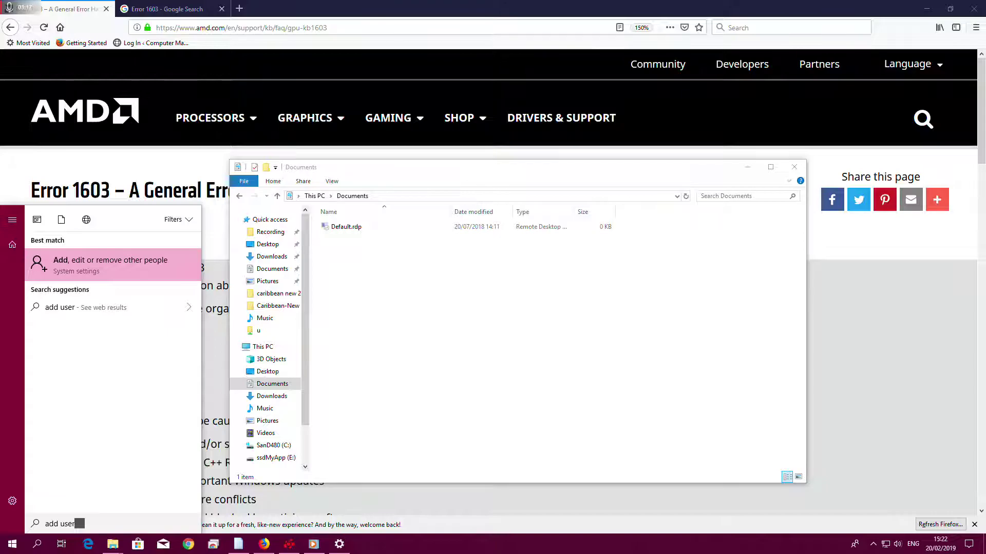
pyautogui.click(98, 260)
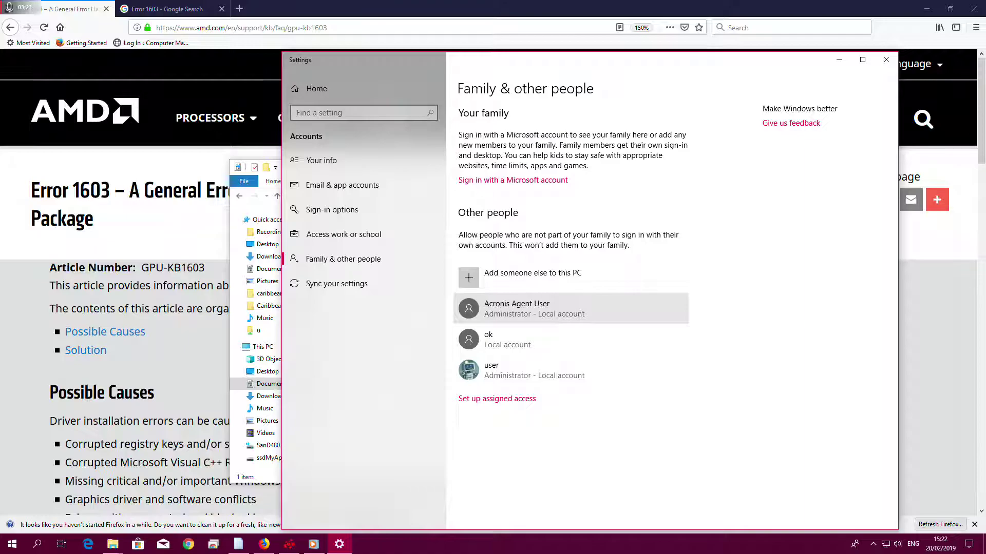
pyautogui.click(508, 274)
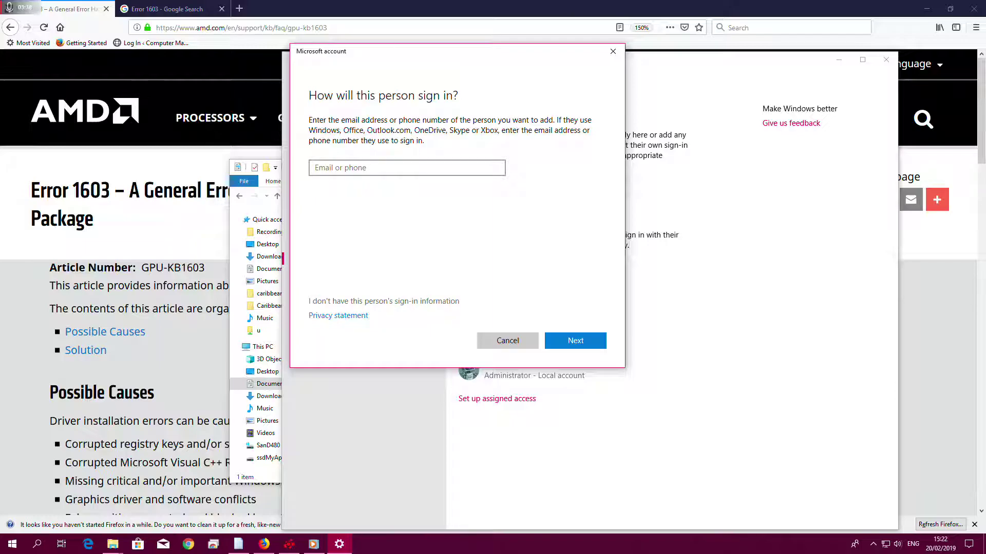
# - Proceed without sign-in info to the local 'Create an account for this PC' form, then bring up Radeon Settings
pyautogui.click(384, 301)
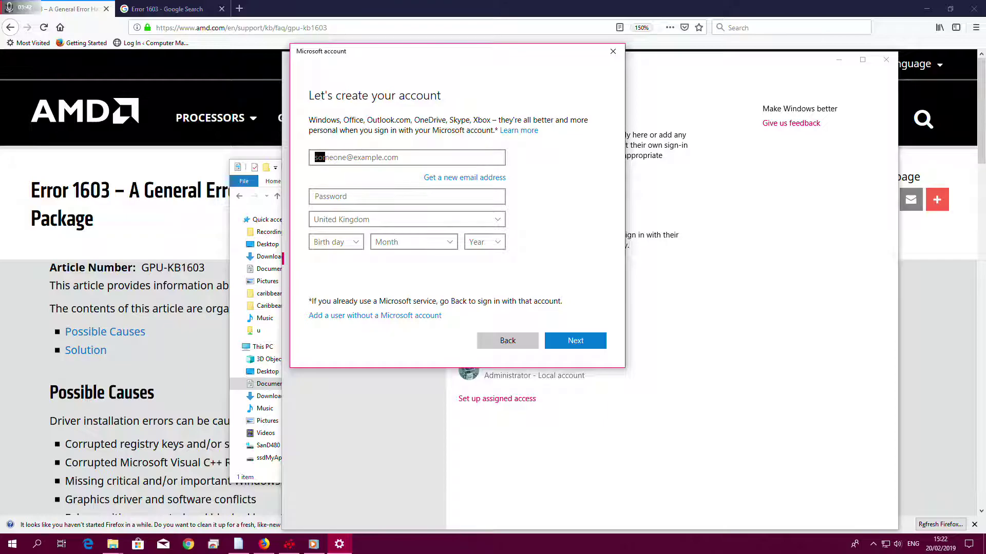
pyautogui.click(393, 316)
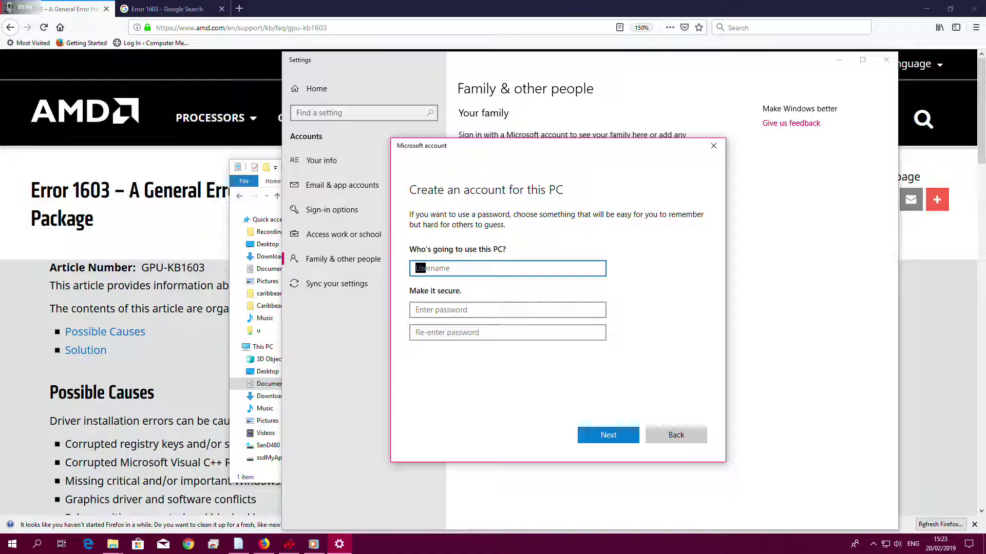
pyautogui.click(289, 545)
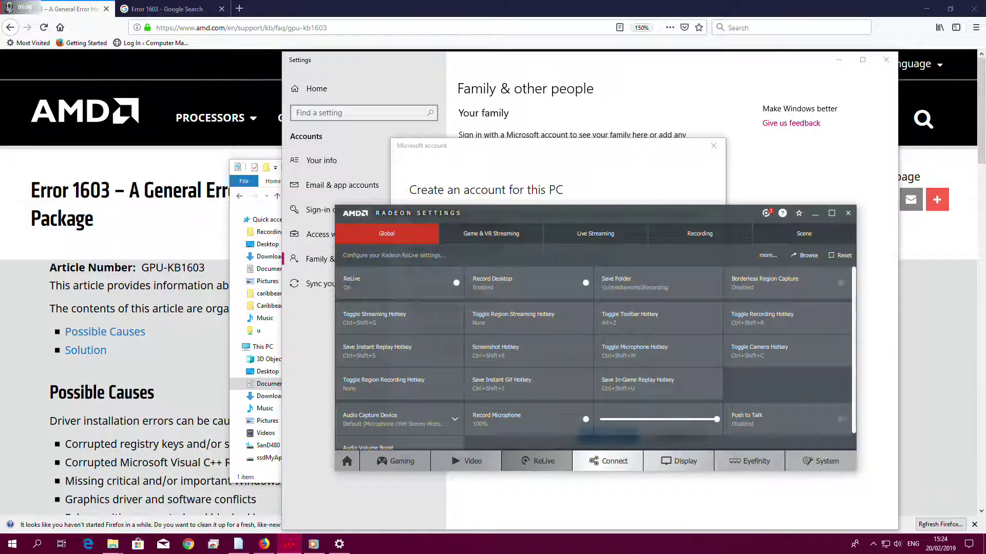
# - Return to the AMD Error 1603 article showing its Solution steps
pyautogui.hotkey('alt', 'Tab')
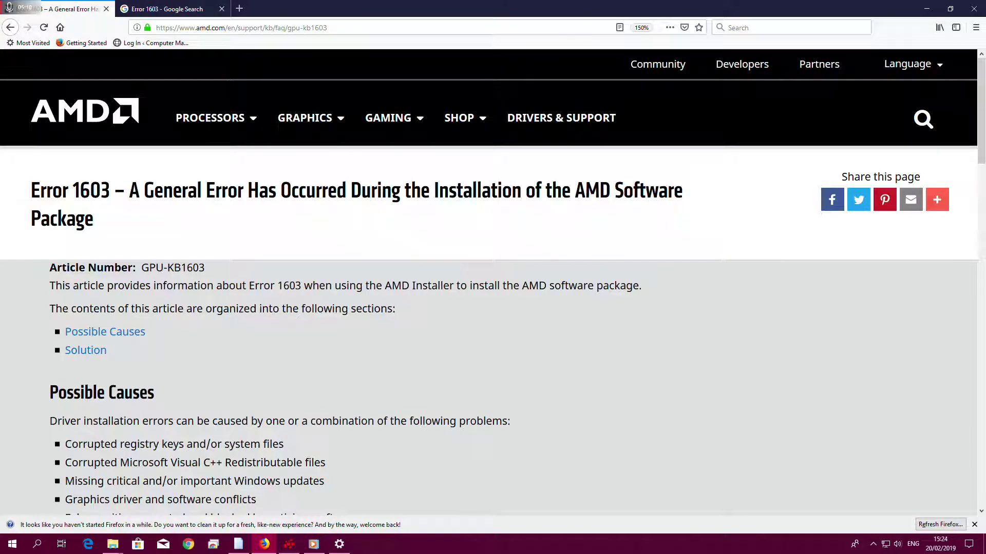
pyautogui.scroll(-1, 494, 277)
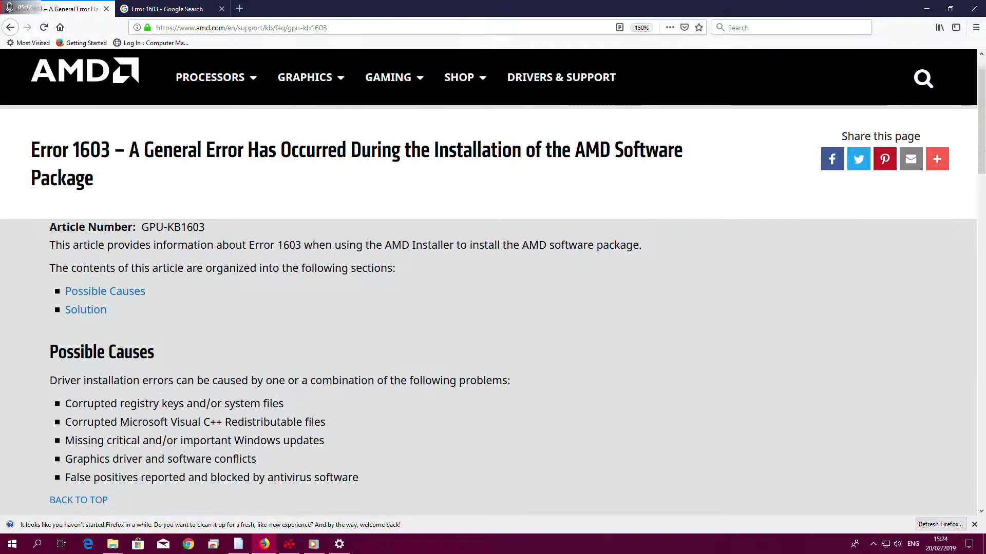
pyautogui.scroll(-2, 493, 277)
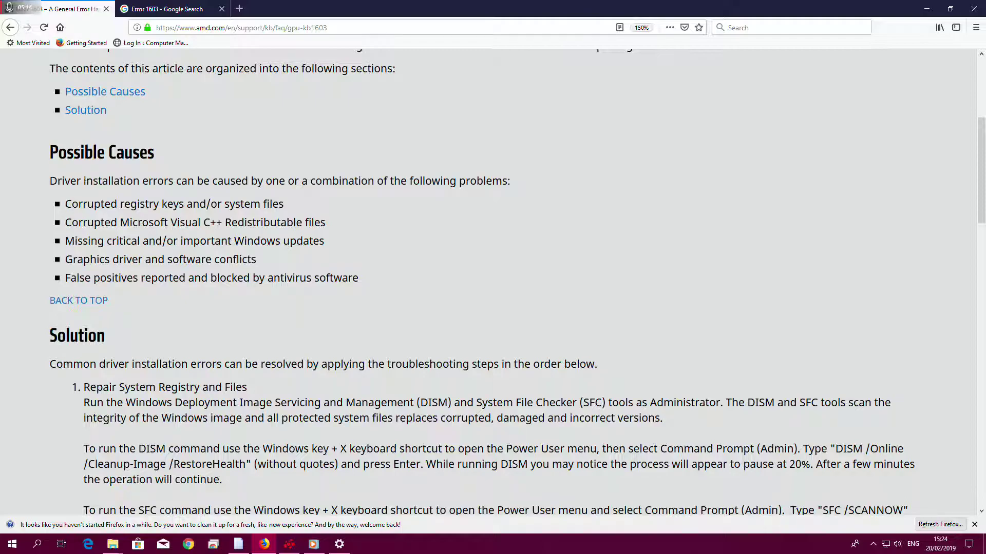
pyautogui.scroll(-3, 195, 333)
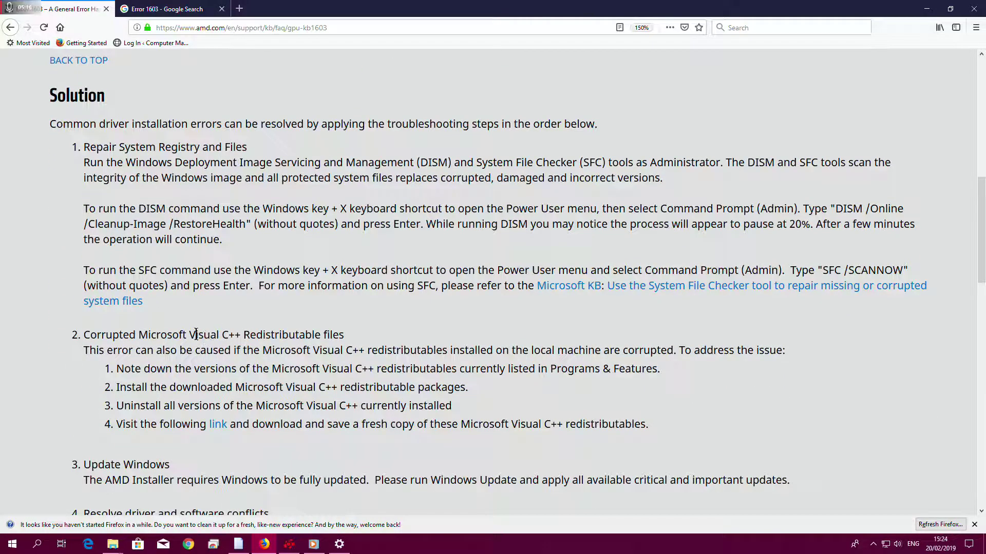
pyautogui.scroll(-1, 195, 334)
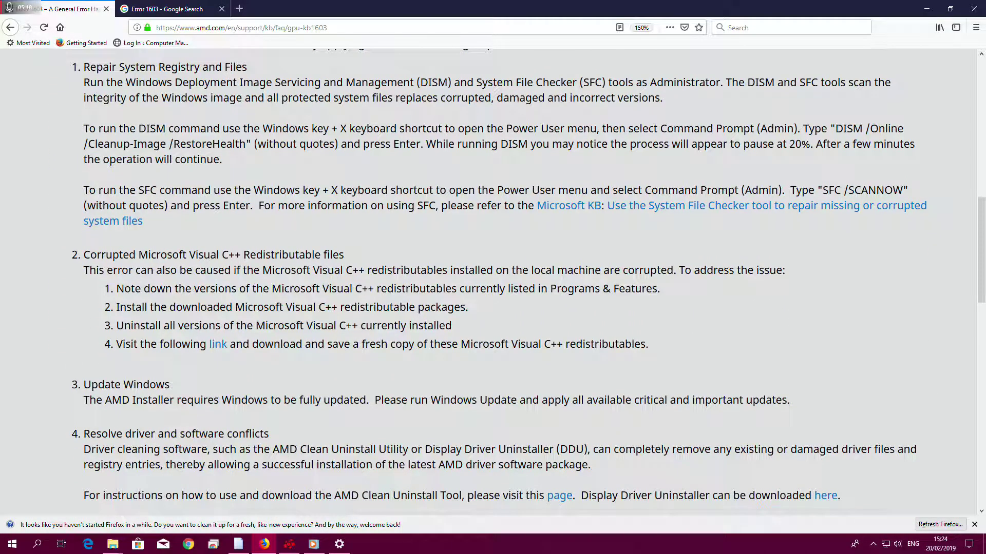